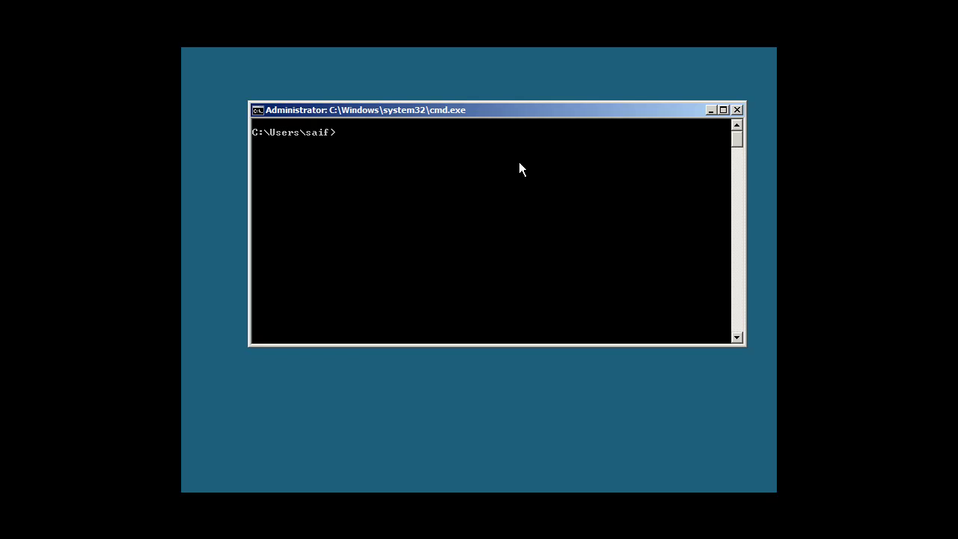
# Start entering 'net user administrator' at the administrator prompt, typing 'net' without running it.
pyautogui.write('net user administrator *')
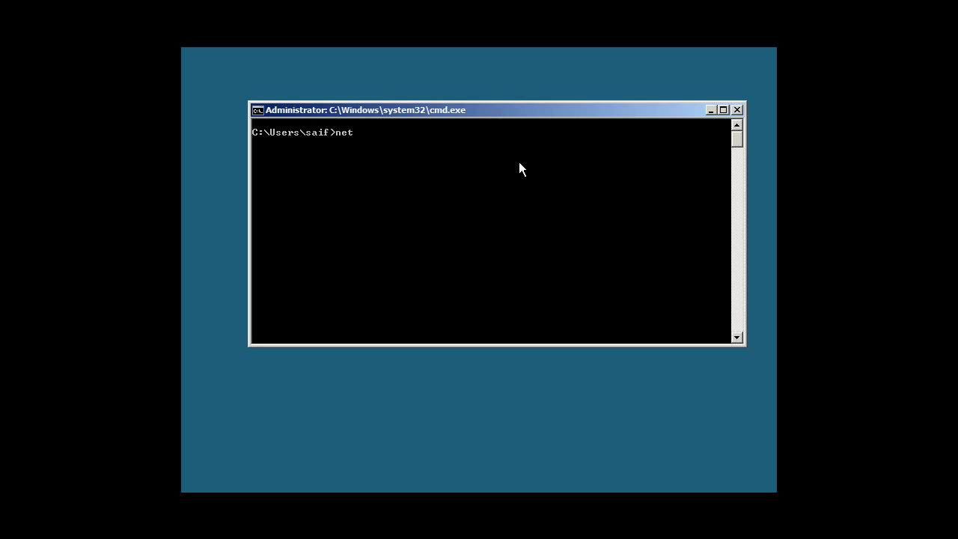
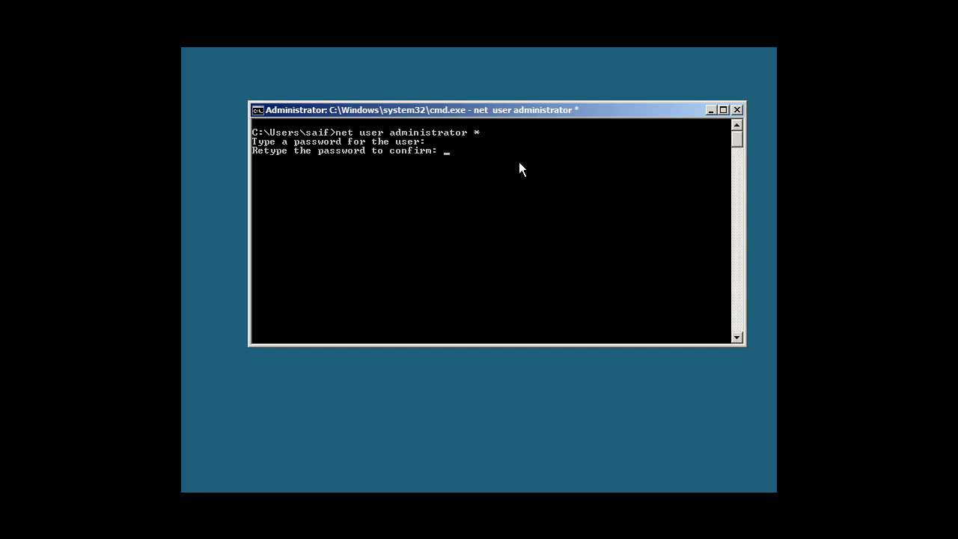
# Re-enter the new administrator password to finish net user administrator *.
pyautogui.press('Return')
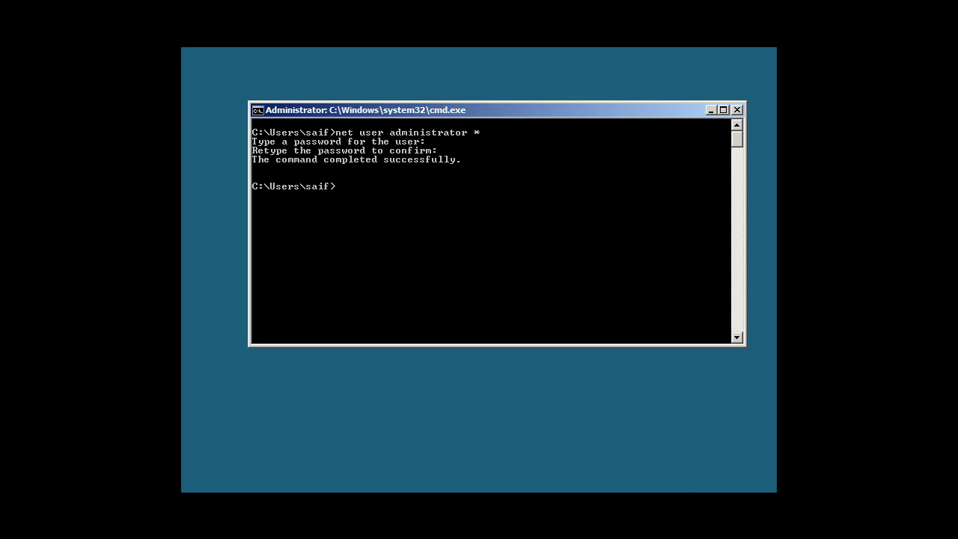
# Clear the console and change into C:\Windows\System32, correcting a mistyped folder name.
pyautogui.write('cls')
pyautogui.press('Return')
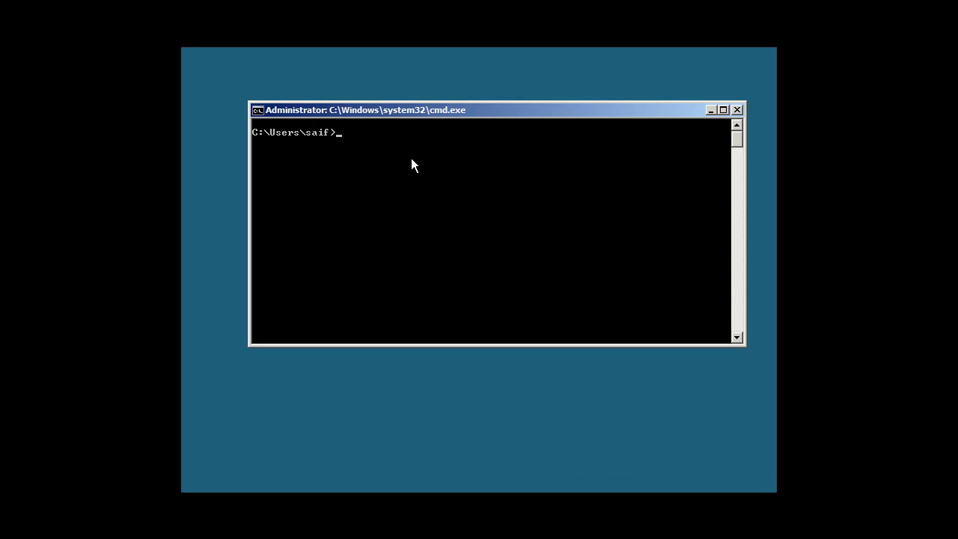
pyautogui.write('cd /windows')
pyautogui.press('Return')
pyautogui.write('c')
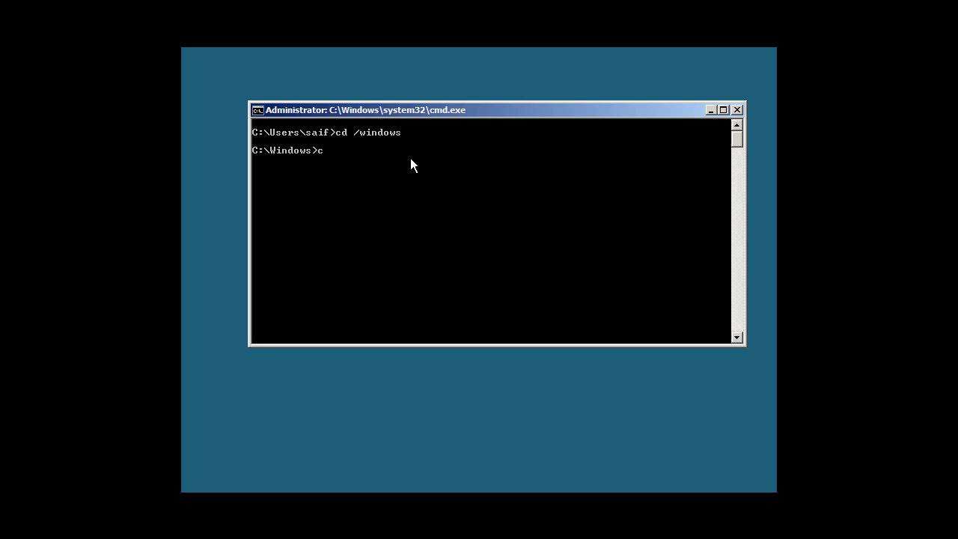
pyautogui.write('d systems32')
pyautogui.press('Return')
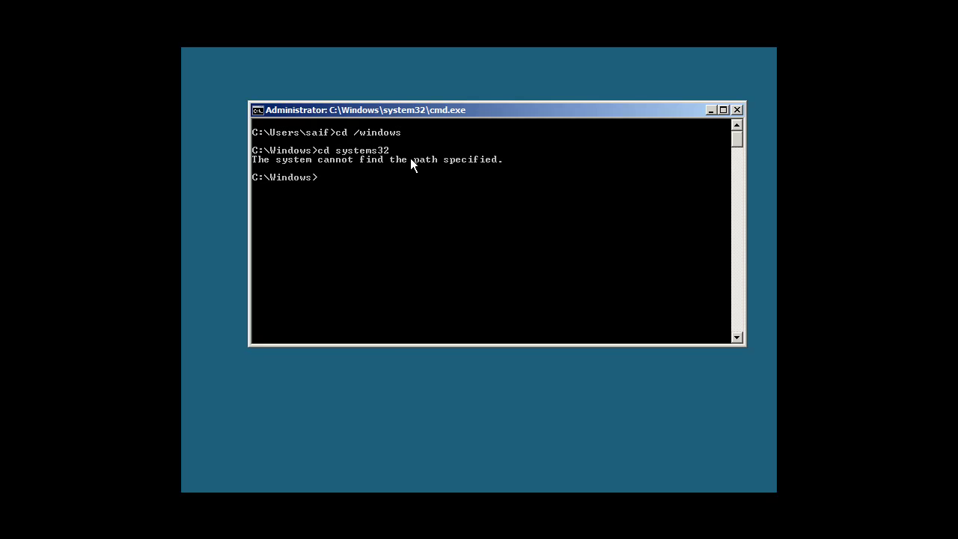
pyautogui.write('cd system32')
pyautogui.press('Return')
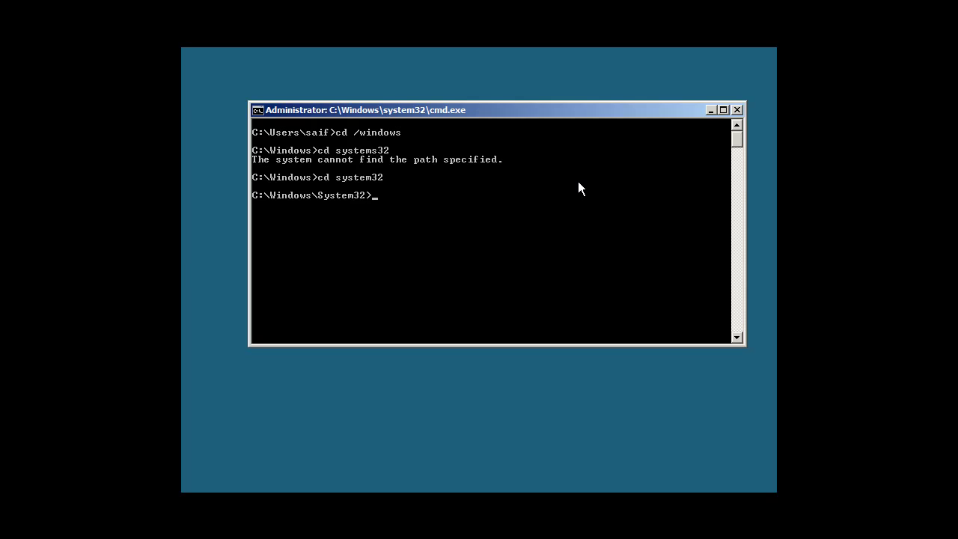
# List the System32 control panel files with dir *.cpl and enter timedate.cpl.
pyautogui.write('dir *.cpl')
pyautogui.press('Return')
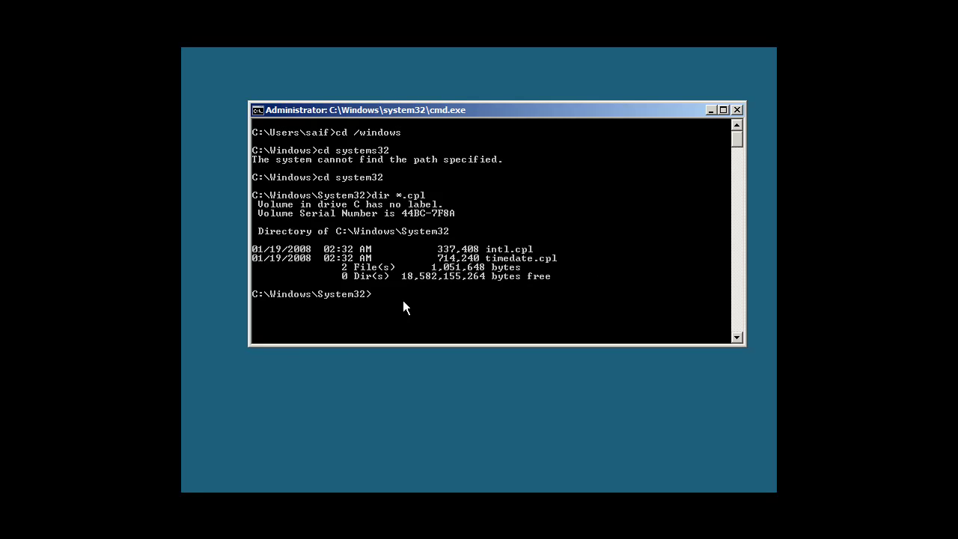
pyautogui.write('timedate.cpl')
pyautogui.press('Return')
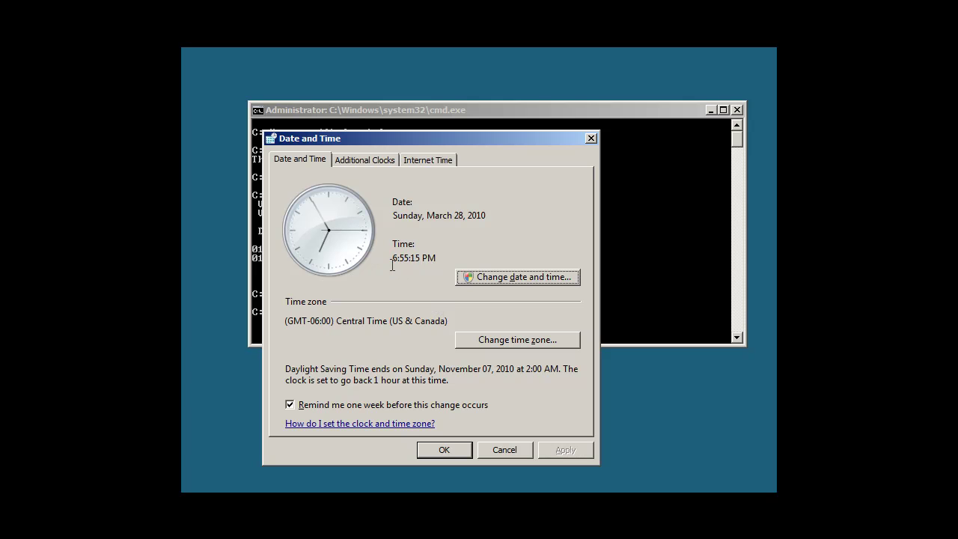
pyautogui.click(498, 277)
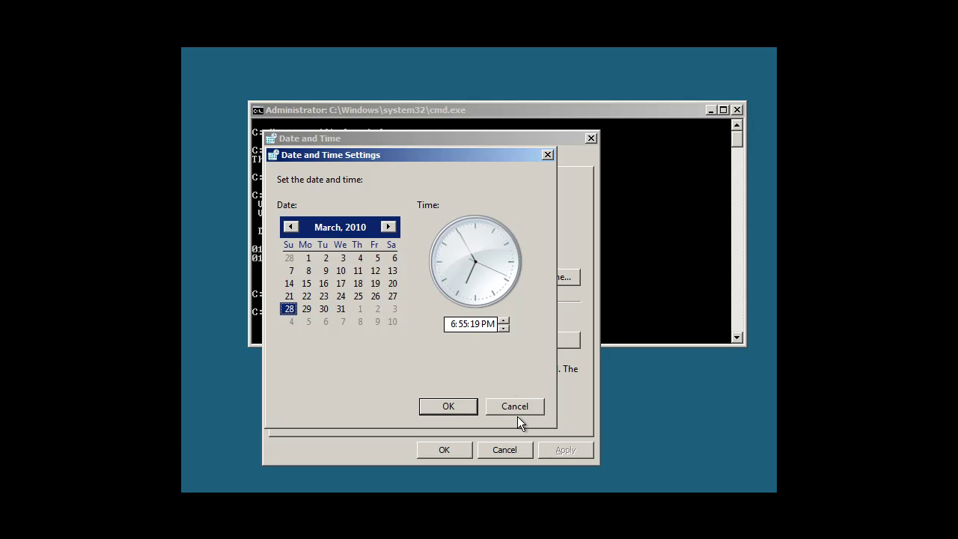
pyautogui.click(459, 408)
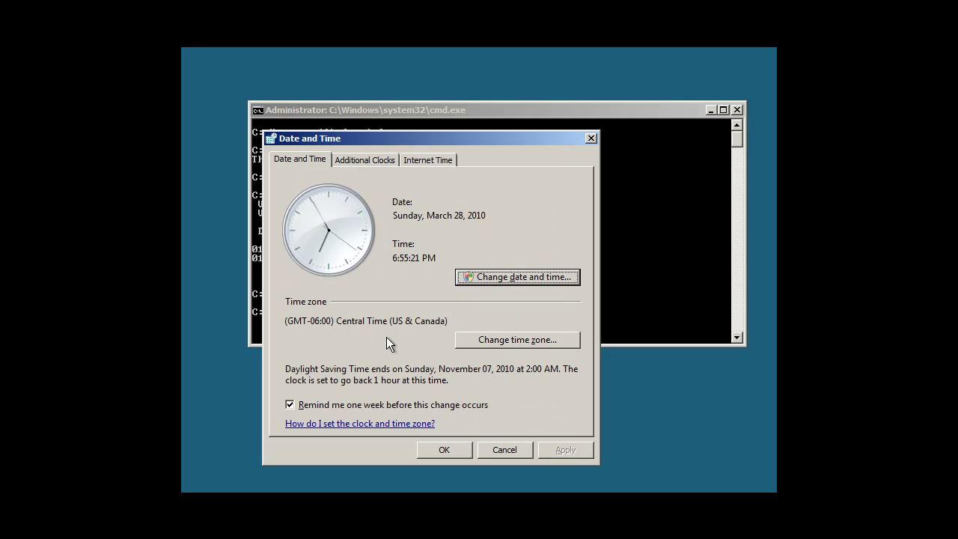
pyautogui.click(534, 340)
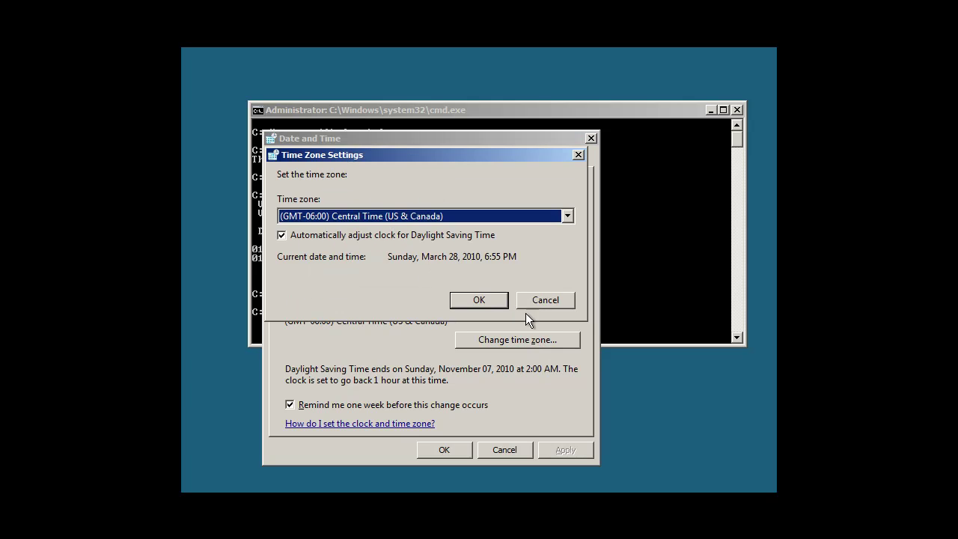
pyautogui.click(483, 300)
pyautogui.click(360, 160)
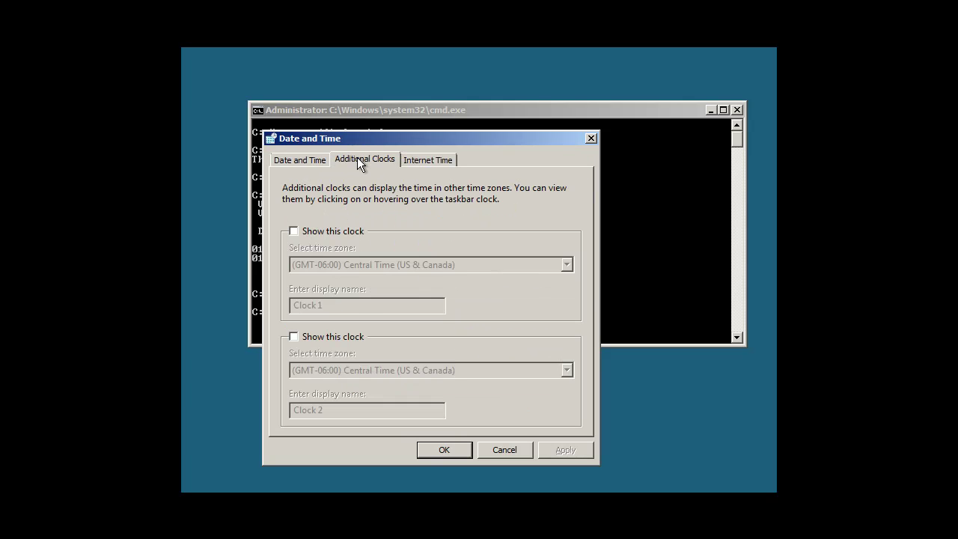
pyautogui.click(422, 162)
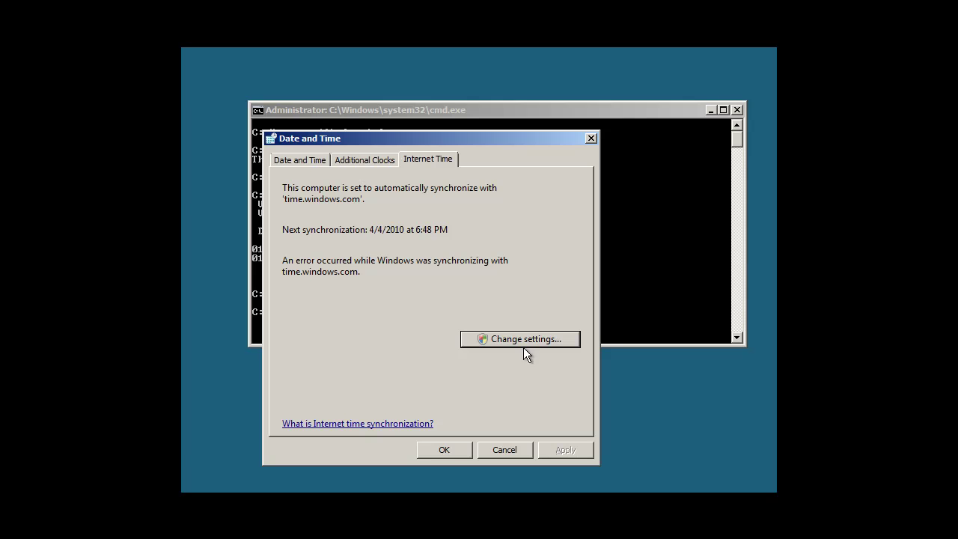
pyautogui.click(446, 450)
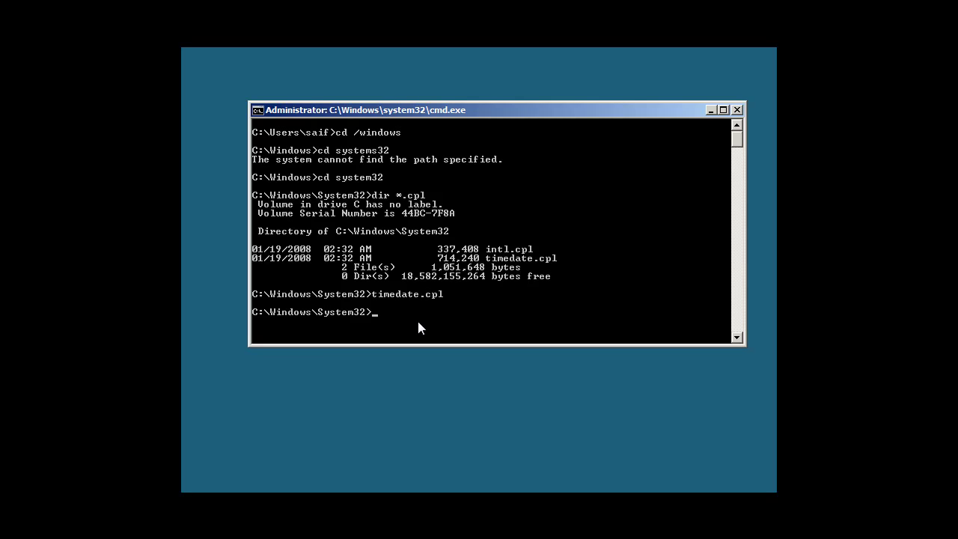
# Enter netsh's interface ipv4 context and show the current IPv4 addresses.
pyautogui.write('netsh')
pyautogui.press('Return')
pyautogui.write('interface')
pyautogui.press('Return')
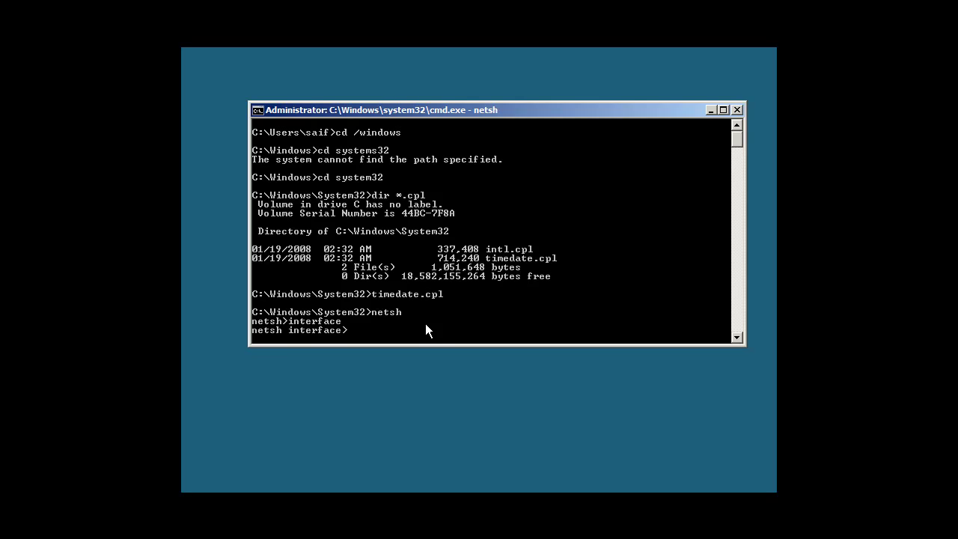
pyautogui.write('ipv4')
pyautogui.press('Return')
pyautogui.write('sh')
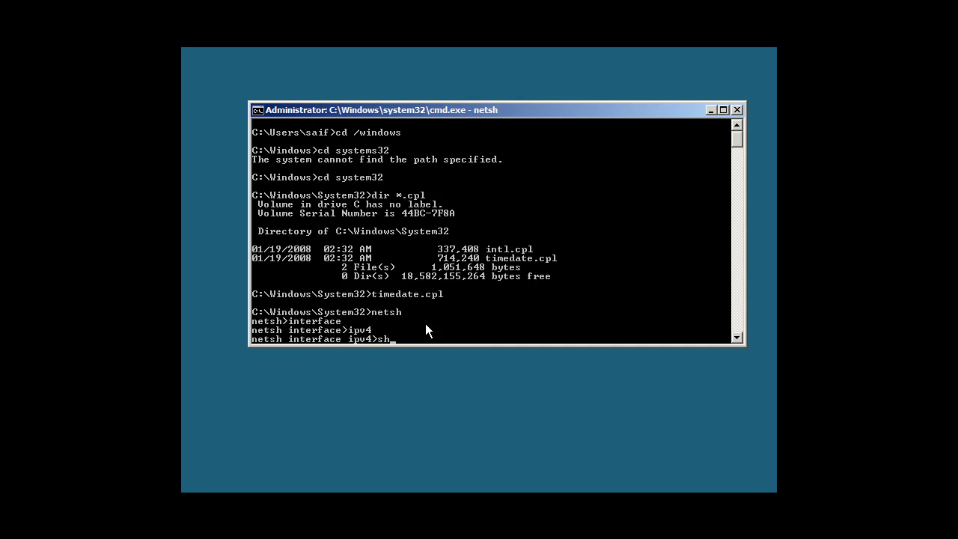
pyautogui.write('ow ip')
pyautogui.press('Return')
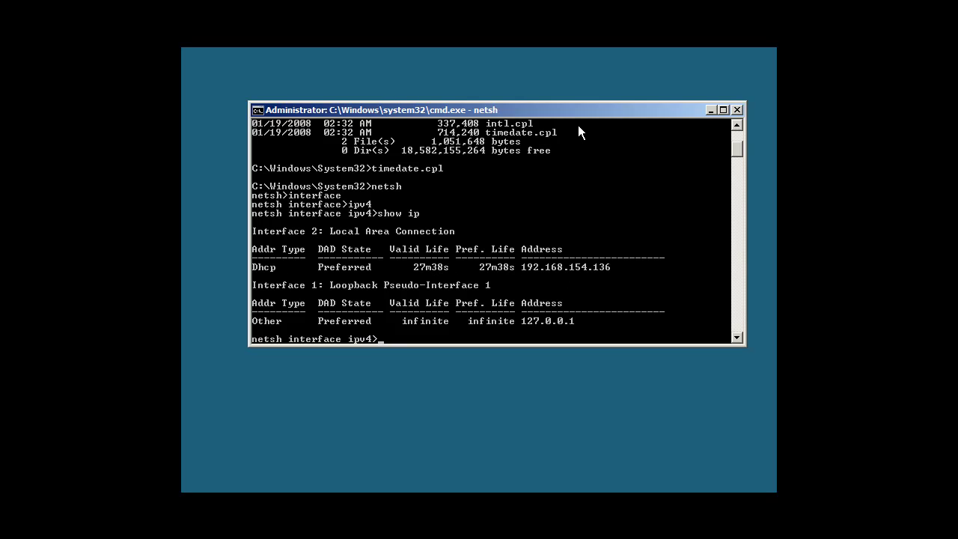
# Abandon a partial set address command and list the network interfaces instead.
pyautogui.write('set address name')
pyautogui.press('BackSpace')
pyautogui.press('BackSpace')
pyautogui.press('BackSpace')
pyautogui.press('BackSpace')
pyautogui.press('BackSpace')
pyautogui.press('BackSpace')
pyautogui.press('BackSpace')
pyautogui.press('BackSpace')
pyautogui.press('BackSpace')
pyautogui.press('BackSpace')
pyautogui.press('BackSpace')
pyautogui.press('BackSpace')
pyautogui.press('BackSpace')
pyautogui.press('BackSpace')
pyautogui.press('BackSpace')
pyautogui.press('BackSpace')
pyautogui.write('show interface')
pyautogui.press('Return')
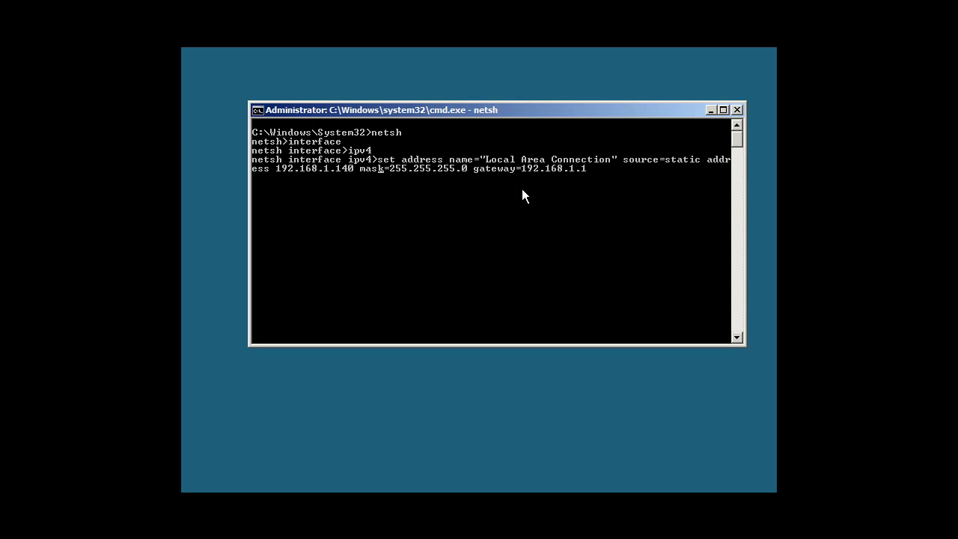
# Fix the address= parameter, apply static IP 192.168.1.140, and confirm it with show ip.
pyautogui.press('Left')
pyautogui.press('Left')
pyautogui.press('Left')
pyautogui.press('BackSpace')
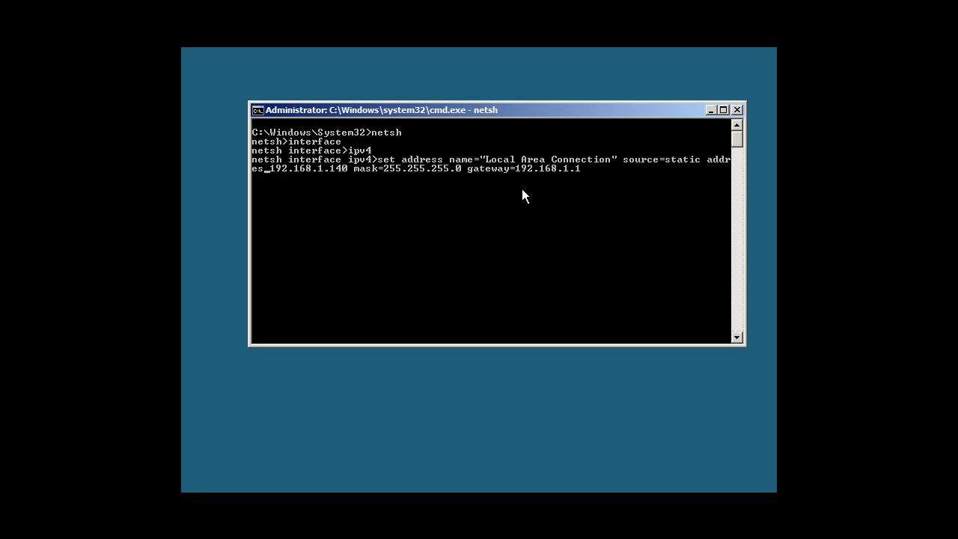
pyautogui.write('=')
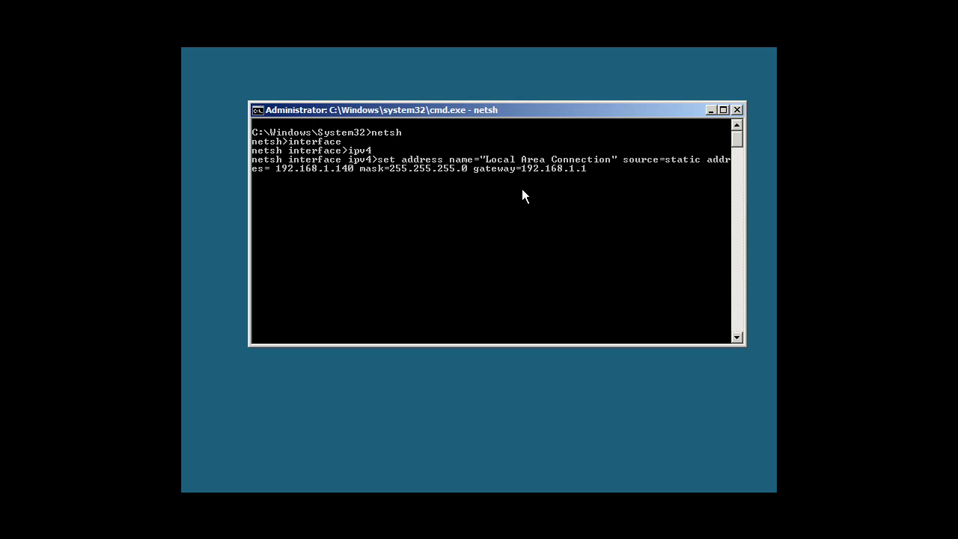
pyautogui.press('Delete')
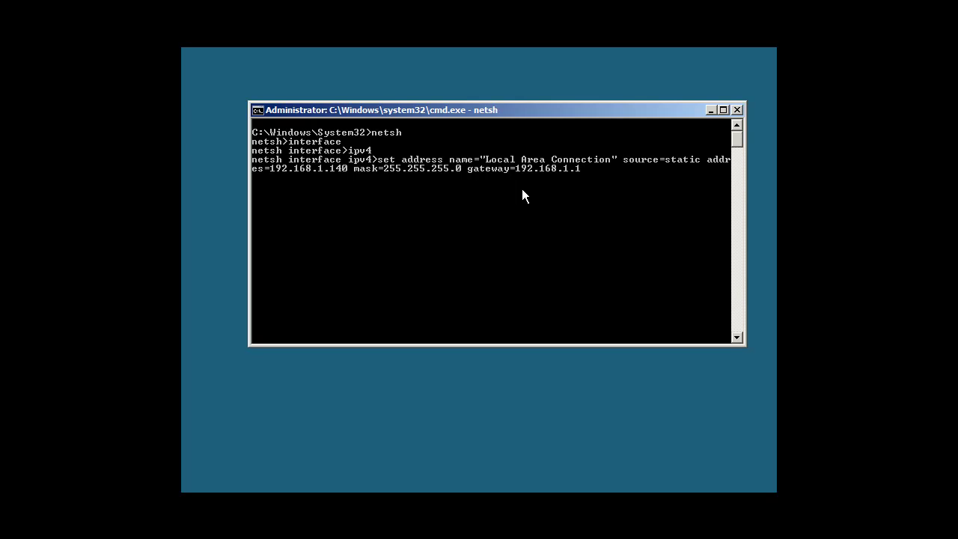
pyautogui.press('Return')
pyautogui.write('show ip')
pyautogui.press('Return')
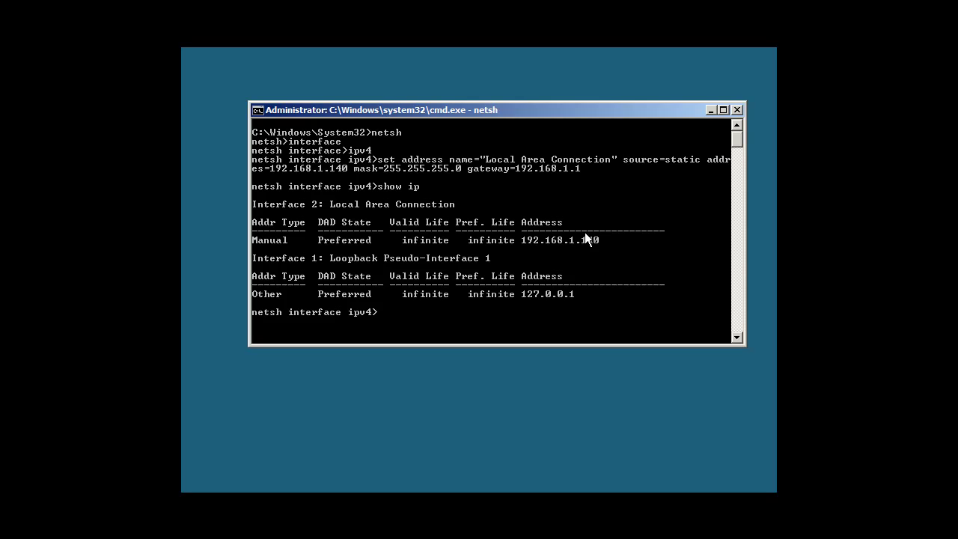
# Exit netsh, clear the console, and enter %computername% to show WIN-HE2QJIUZY7B.
pyautogui.write('exit')
pyautogui.press('BackSpace')
pyautogui.press('BackSpace')
pyautogui.press('BackSpace')
pyautogui.press('BackSpace')
pyautogui.write('exit')
pyautogui.press('Return')
pyautogui.write('cls')
pyautogui.press('Return')
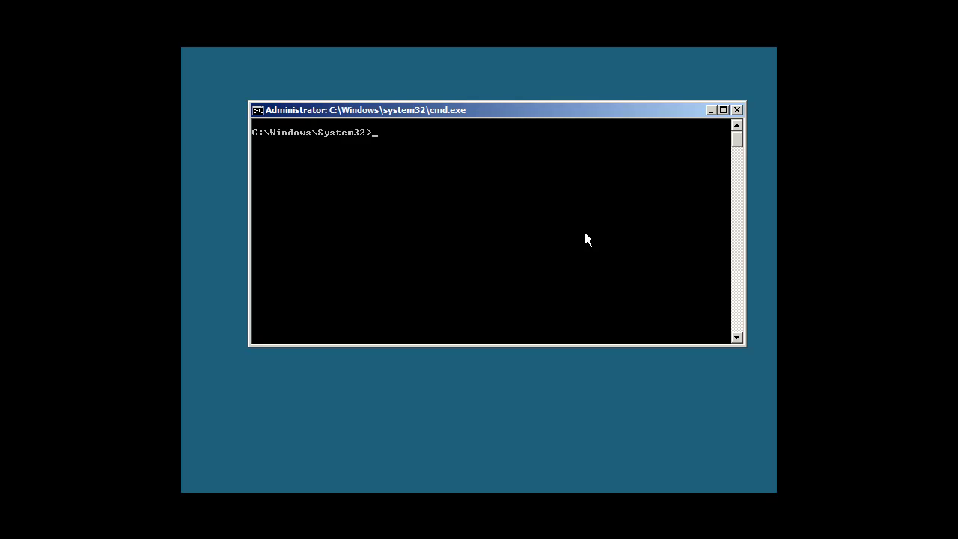
pyautogui.write('stem32>%computername%')
pyautogui.press('Return')
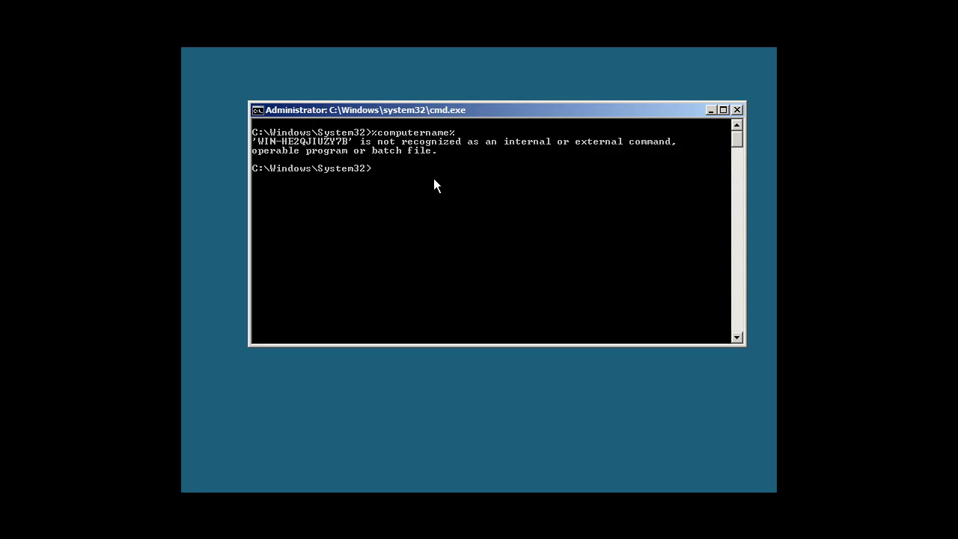
# Run netdom renamecomputer %computername% /newname:CORE08 and answer Y to confirm.
pyautogui.write('netdom renameco')
pyautogui.write('mputer %computer')
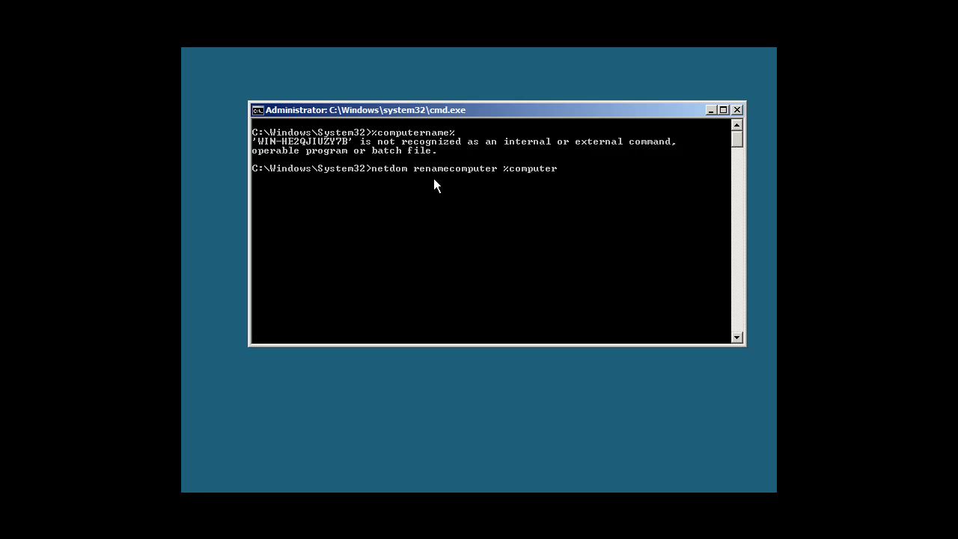
pyautogui.write('name% /newname:CORE08')
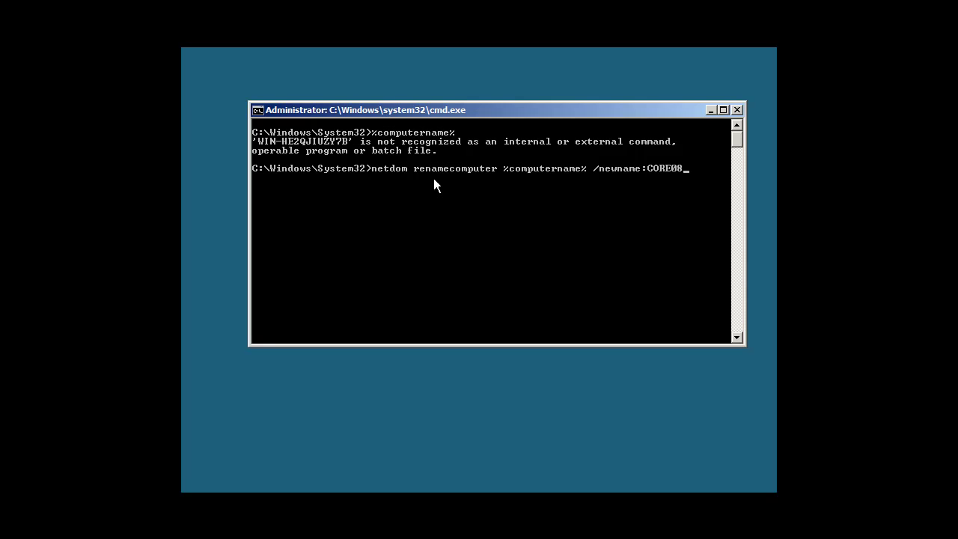
pyautogui.press('Return')
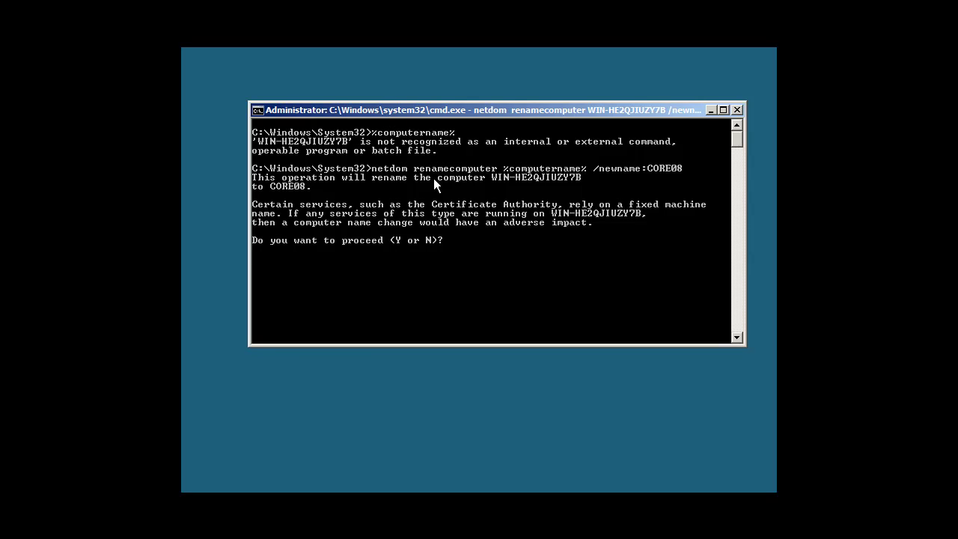
pyautogui.write('Y')
pyautogui.press('Return')
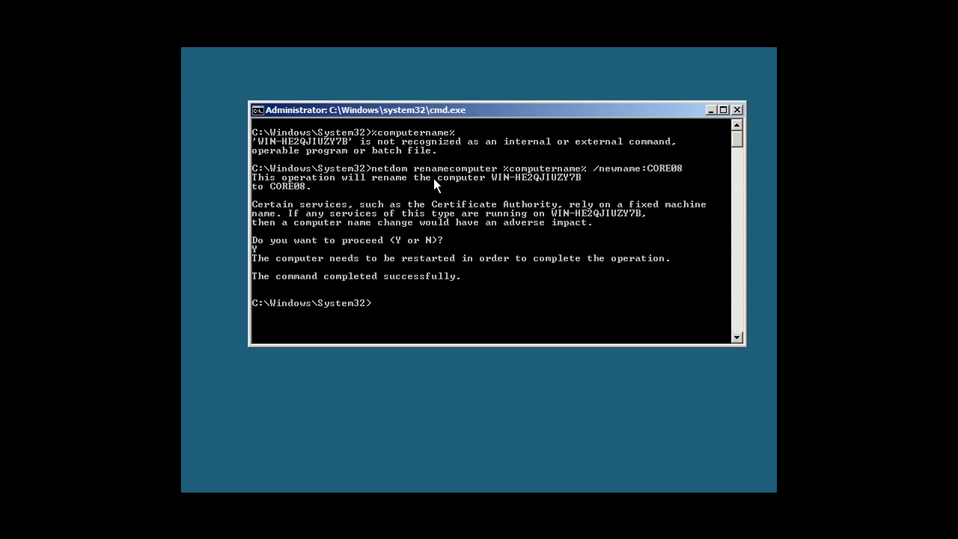
# Enter shutdown /r /t 0, correcting the delay to zero, to reboot immediately.
pyautogui.write('SHUTDOWN /R /T 0')
pyautogui.press('BackSpace')
pyautogui.write('0')
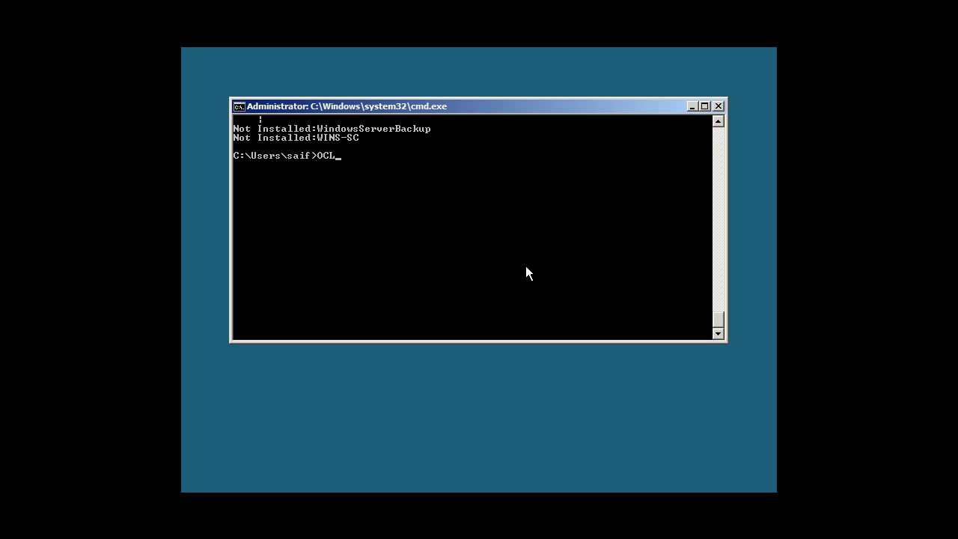
# Run OCList and scroll through the roles to see DNS-Server-Core-Role Not Installed.
pyautogui.write('ist')
pyautogui.press('Return')
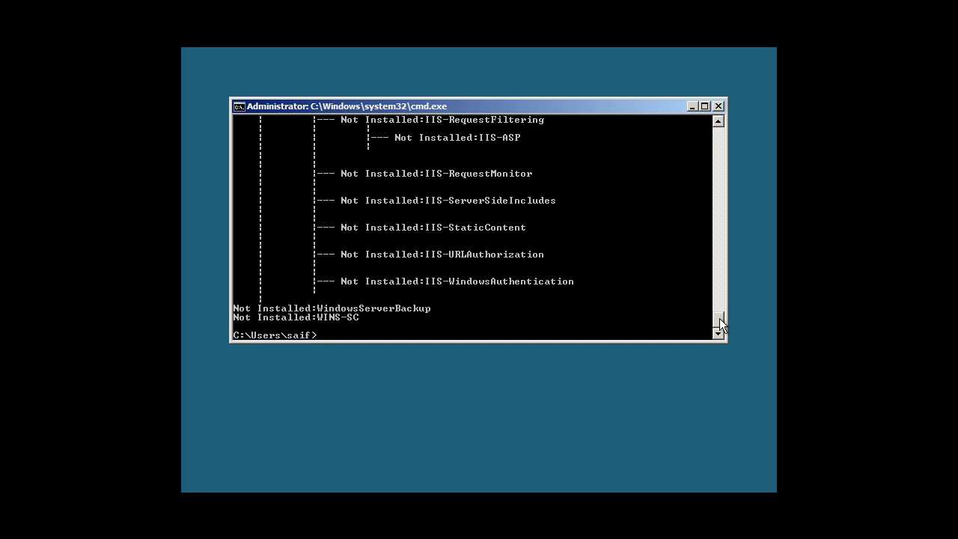
pyautogui.moveTo(720, 318); pyautogui.dragTo(723, 144)
pyautogui.scroll(-9, 699, 189)
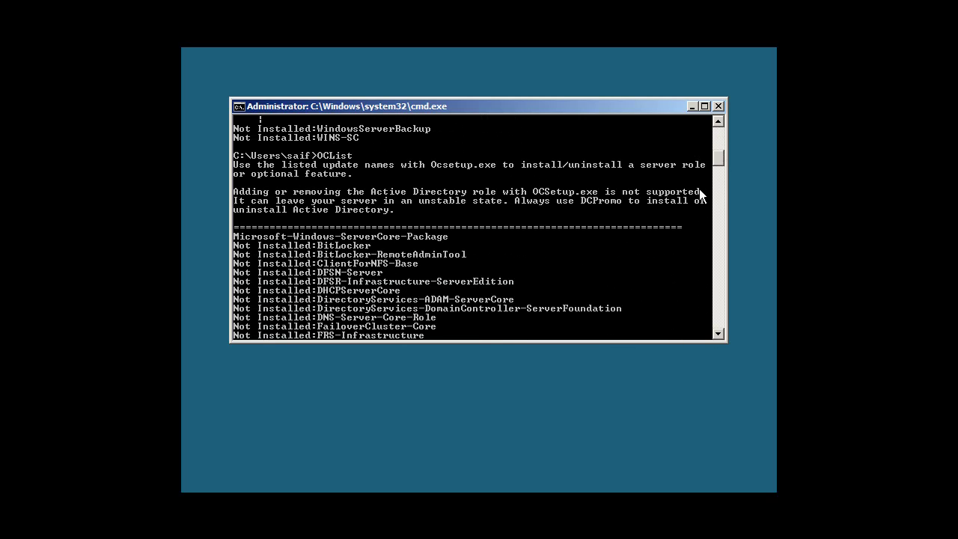
pyautogui.scroll(-2, 699, 189)
pyautogui.scroll(2, 699, 188)
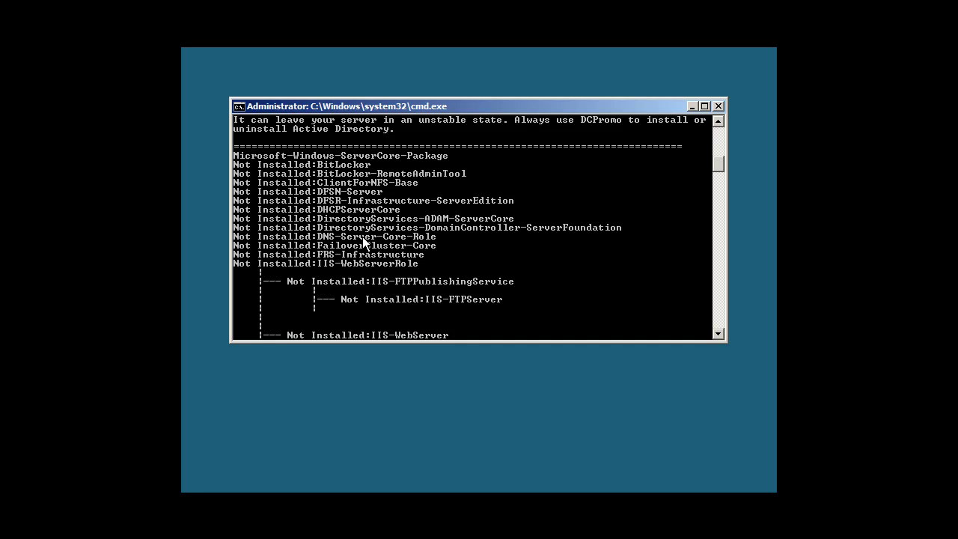
pyautogui.moveTo(713, 160); pyautogui.dragTo(740, 172)
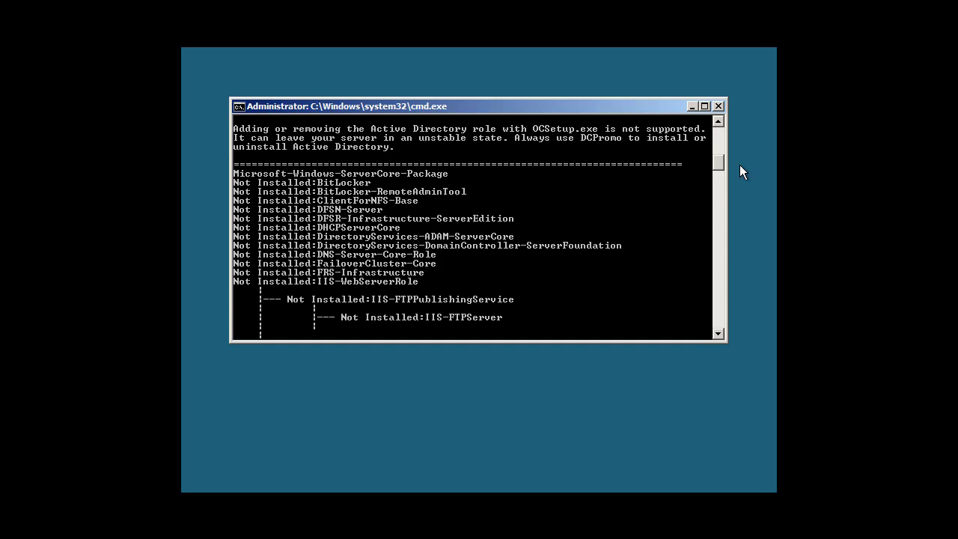
pyautogui.moveTo(739, 171); pyautogui.dragTo(734, 325)
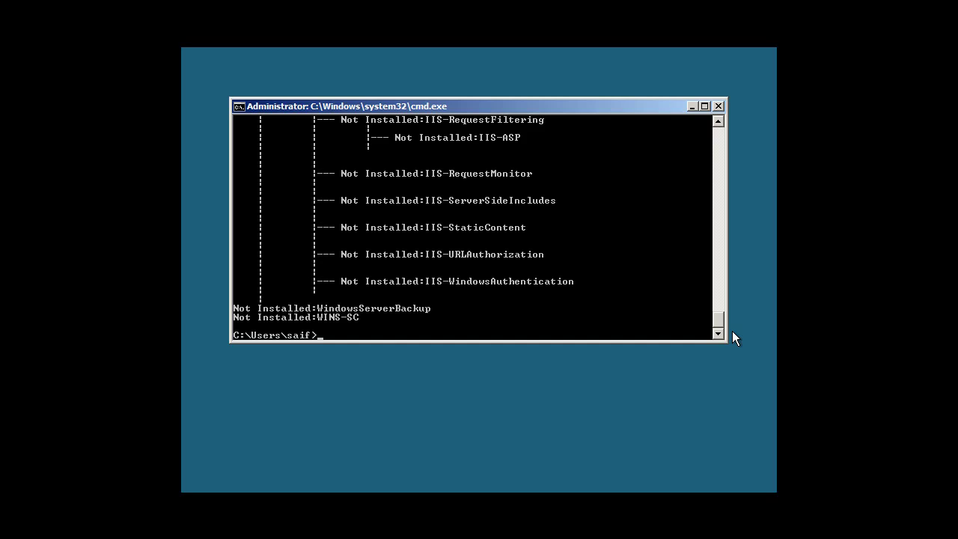
# Run OCSetup DNS-Server-Core-Role to install the DNS server role.
pyautogui.write('OCSetup DNS-Server-Core-')
pyautogui.moveTo(716, 317)
pyautogui.mouseDown()
pyautogui.moveTo(723, 140)
pyautogui.moveTo(730, 324)
pyautogui.mouseUp()
pyautogui.write('Role')
pyautogui.press('Return')
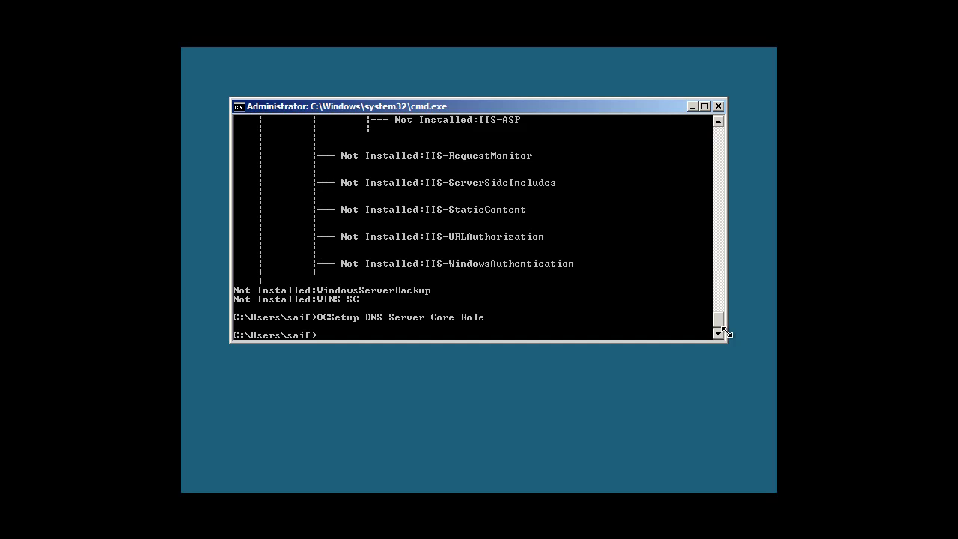
# Rerun OCList and scroll to confirm DNS-Server-Core-Role is marked Installed.
pyautogui.write('OCList')
pyautogui.press('Return')
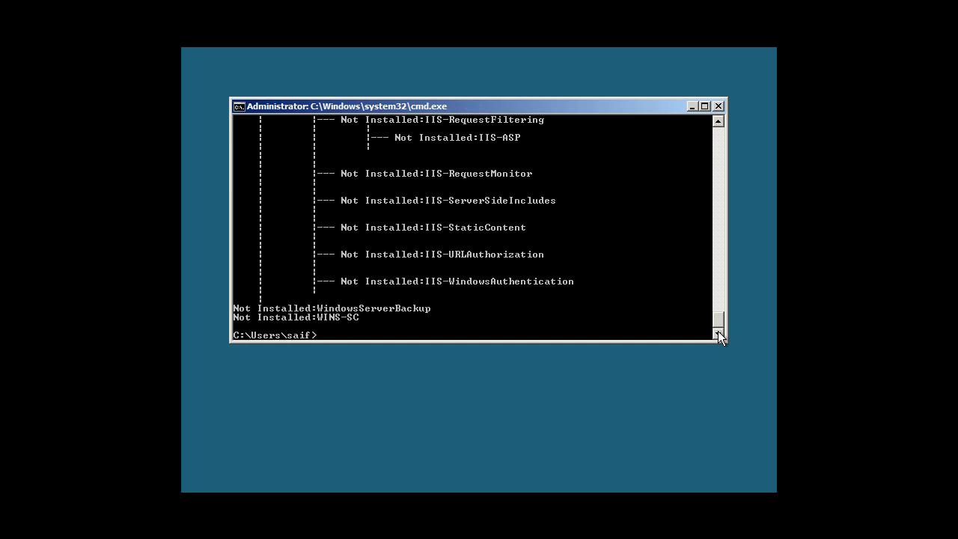
pyautogui.moveTo(723, 319); pyautogui.dragTo(734, 160)
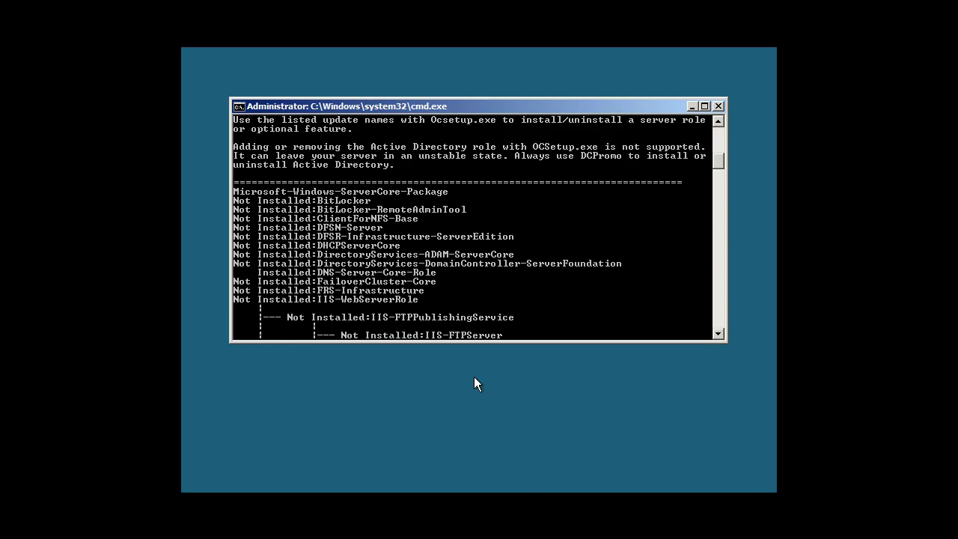
pyautogui.scroll(-20, 471, 224)
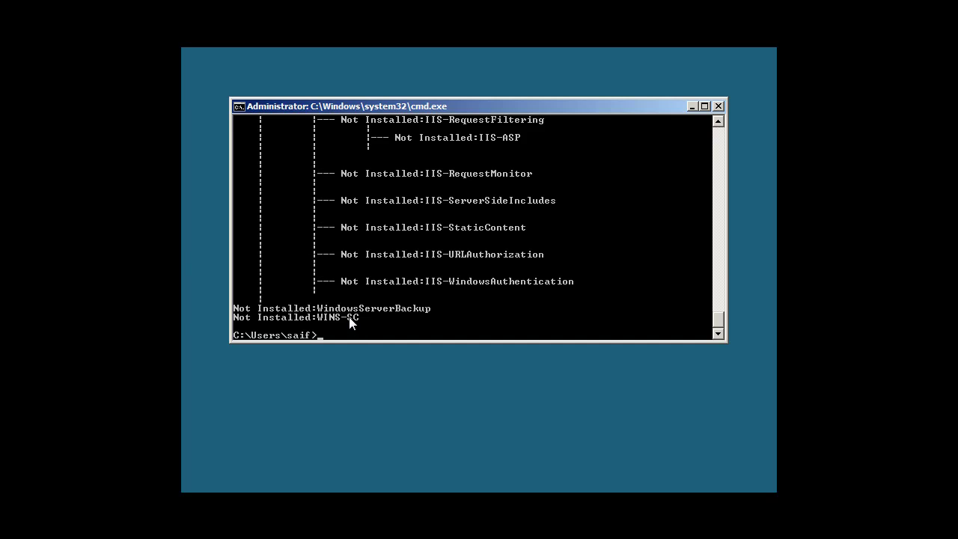
# Launch Notepad as a new task from Task Manager via the Windows security screen.
pyautogui.click(202, 38)
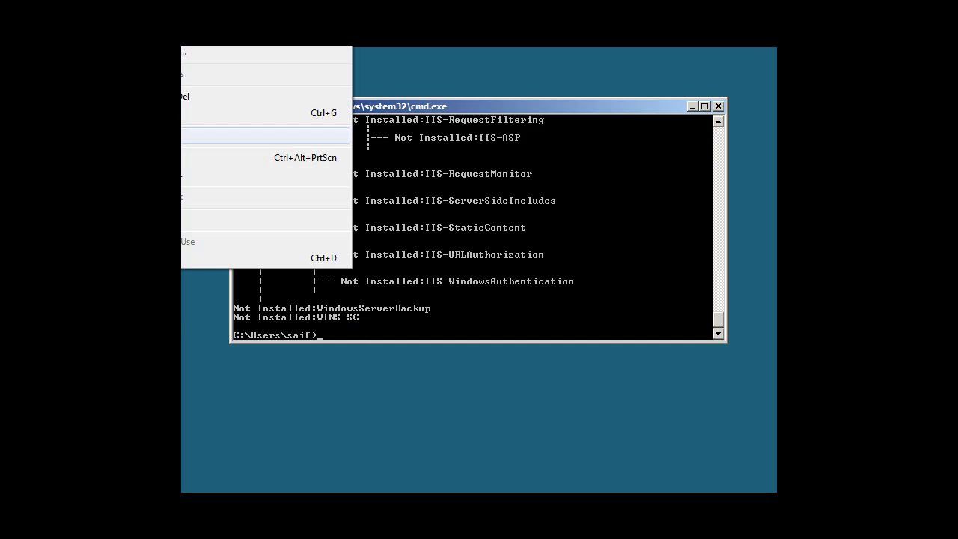
pyautogui.click(269, 96)
pyautogui.click(495, 360)
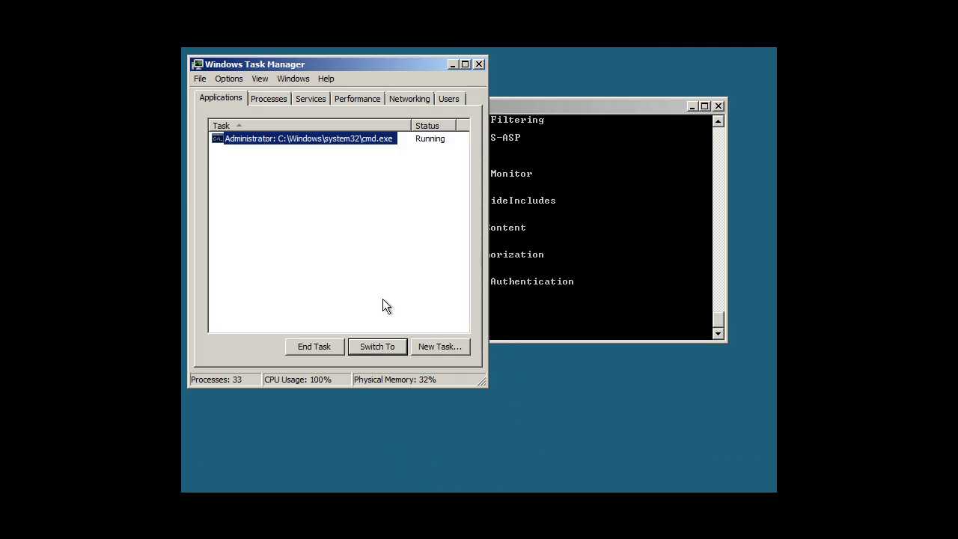
pyautogui.moveTo(262, 64); pyautogui.dragTo(380, 105)
pyautogui.click(315, 120)
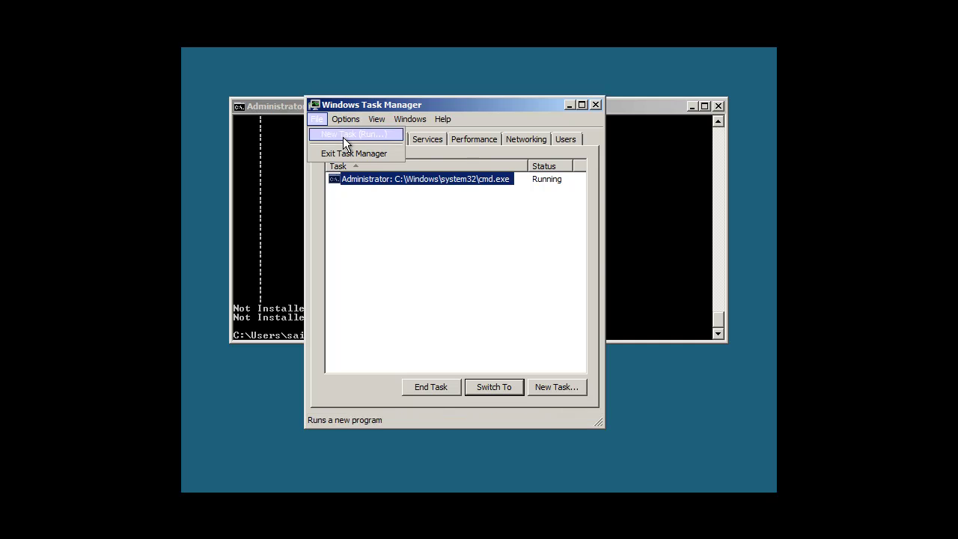
pyautogui.click(343, 137)
pyautogui.click(429, 267)
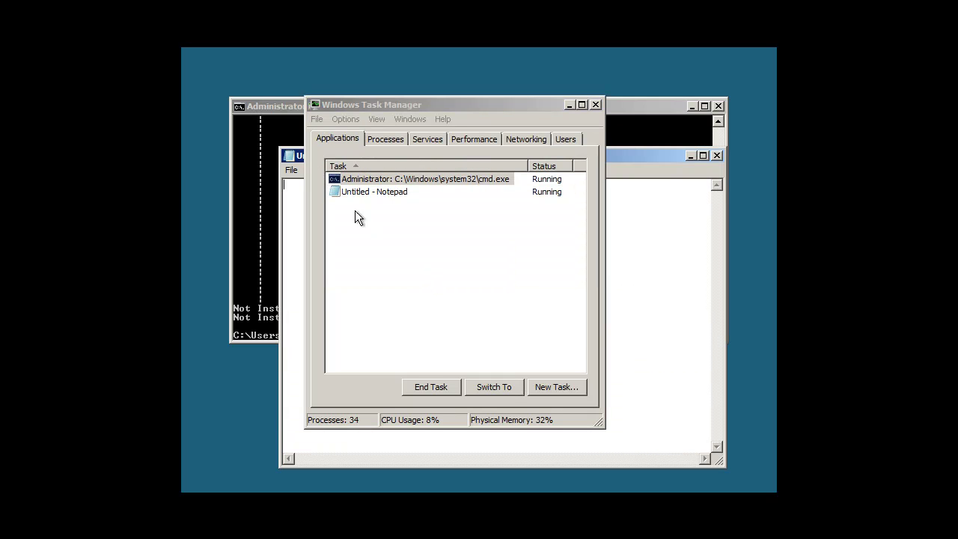
pyautogui.click(597, 105)
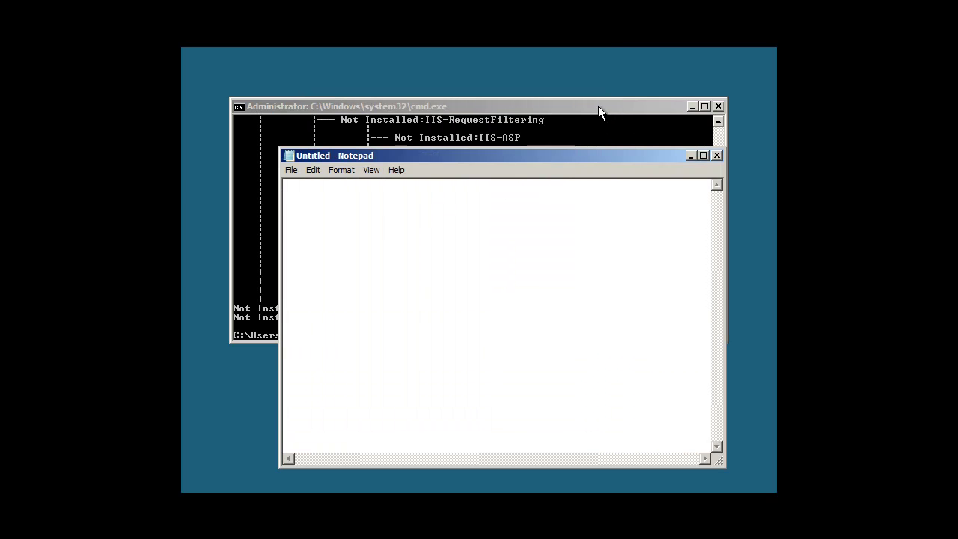
# Browse to the user's Desktop folder, show All Files, and select the unattend file.
pyautogui.click(290, 171)
pyautogui.click(327, 200)
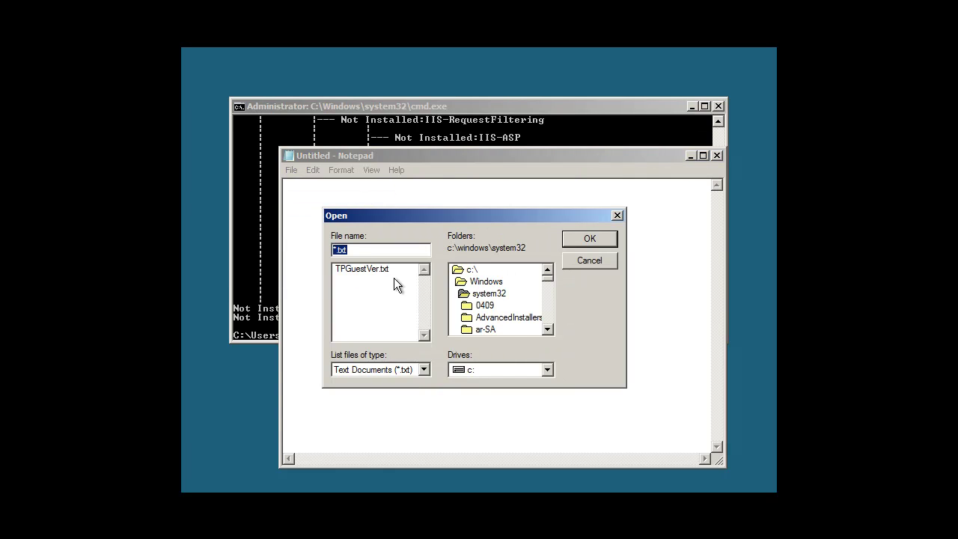
pyautogui.doubleClick(475, 270)
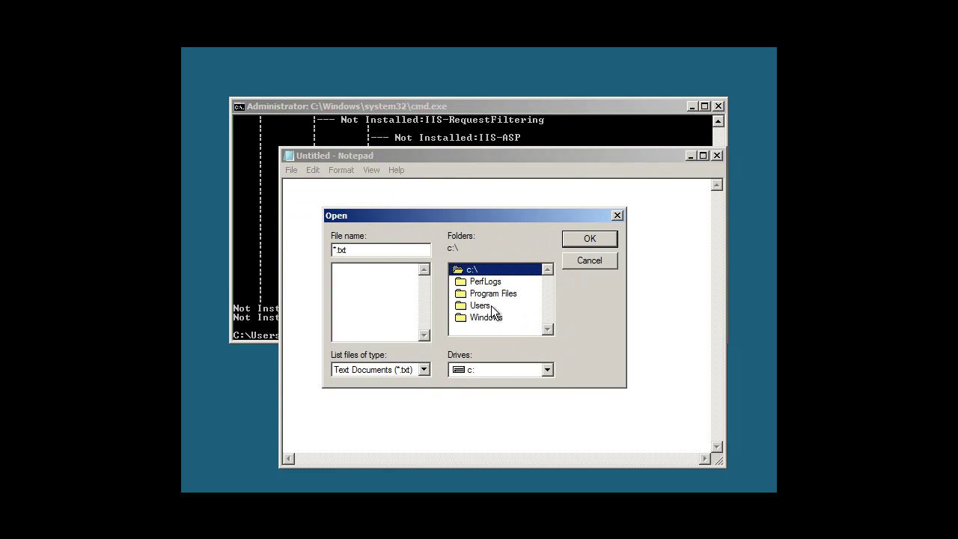
pyautogui.doubleClick(483, 305)
pyautogui.doubleClick(486, 305)
pyautogui.doubleClick(500, 303)
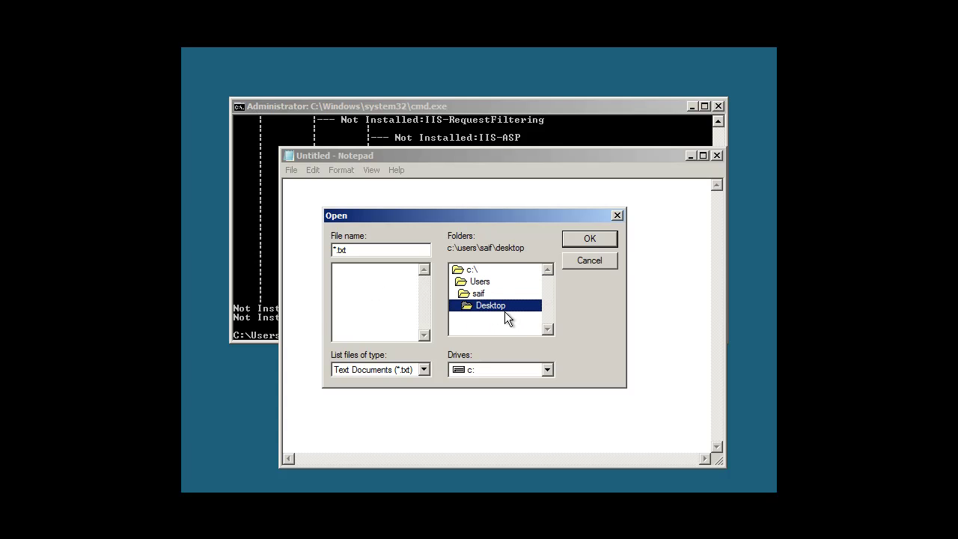
pyautogui.doubleClick(500, 307)
pyautogui.click(548, 368)
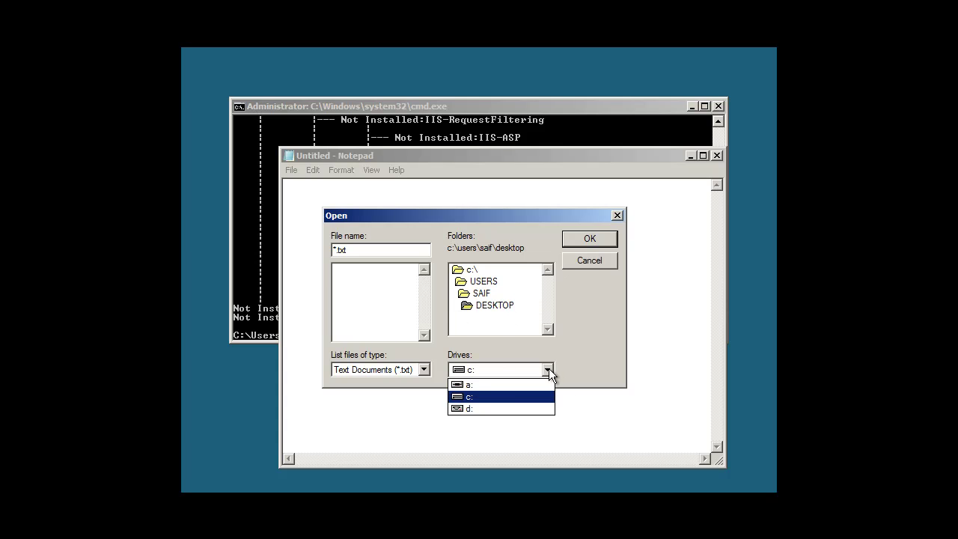
pyautogui.click(423, 370)
pyautogui.click(423, 370)
pyautogui.click(423, 370)
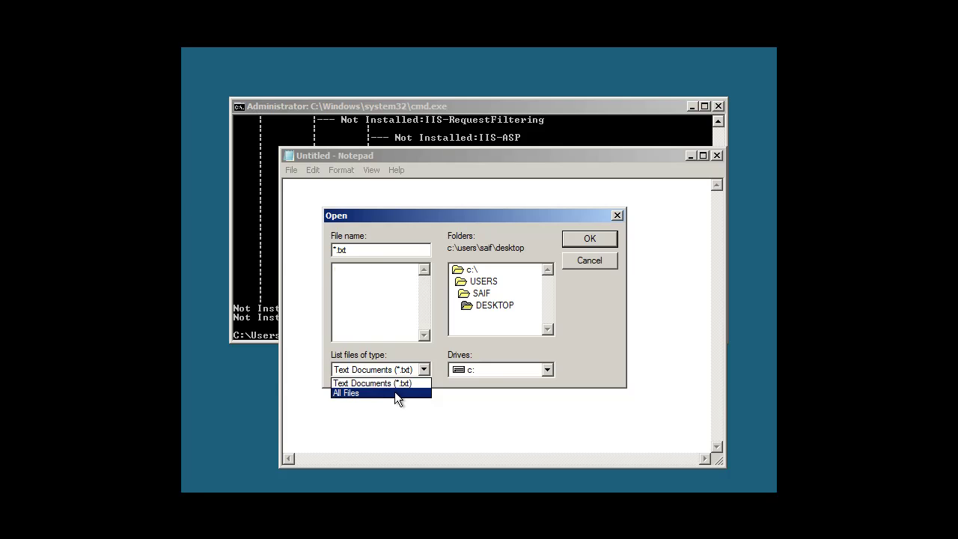
pyautogui.click(394, 391)
pyautogui.click(360, 269)
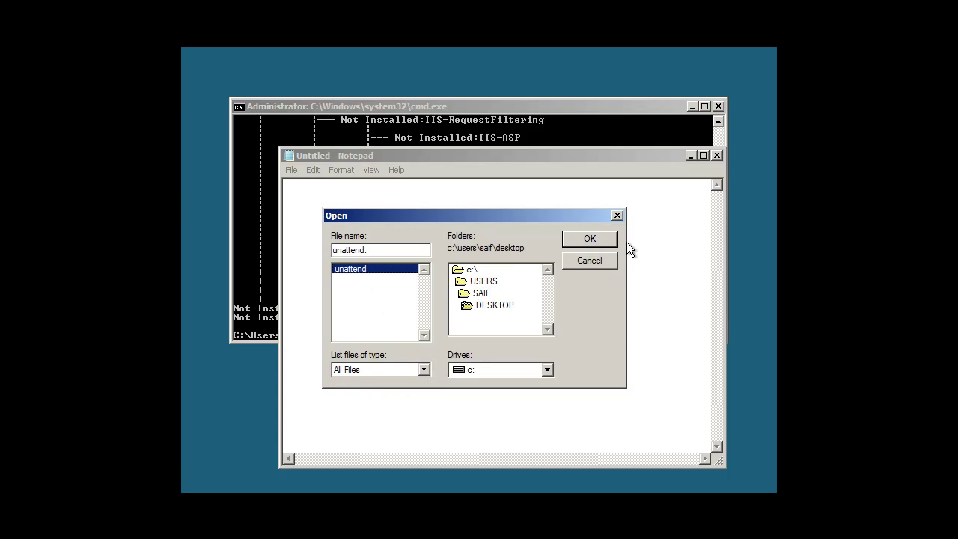
# Open unattend, review its DCINSTALL settings including DomainLevel 3, then close Notepad.
pyautogui.click(588, 240)
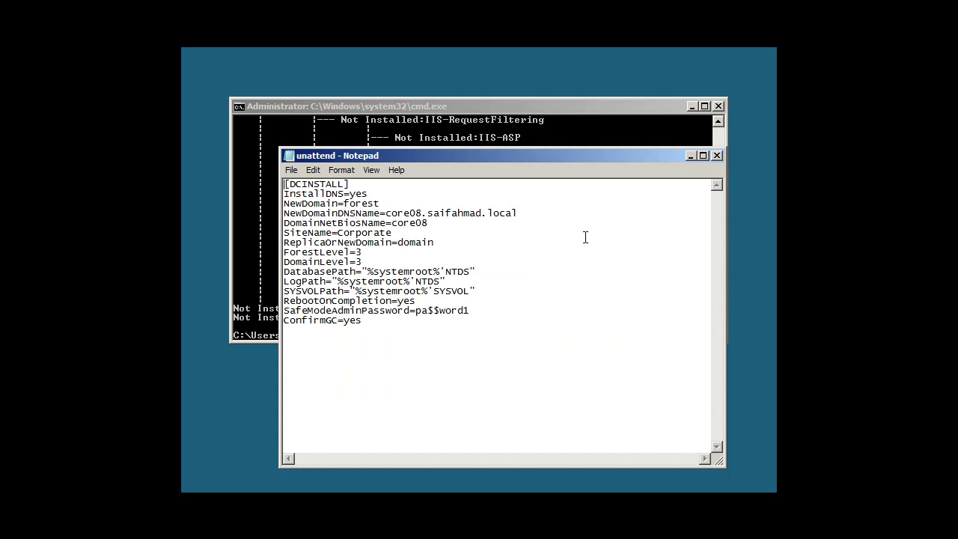
pyautogui.moveTo(448, 367); pyautogui.dragTo(235, 183)
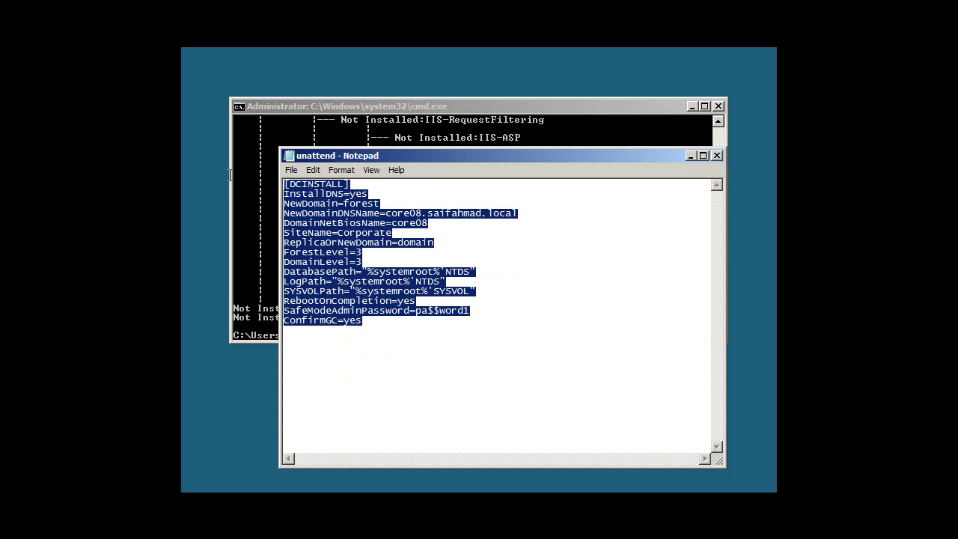
pyautogui.click(515, 352)
pyautogui.press('Up')
pyautogui.press('Up')
pyautogui.press('Up')
pyautogui.press('Up')
pyautogui.press('Up')
pyautogui.press('Up')
pyautogui.hotkey('shift', 'Left')
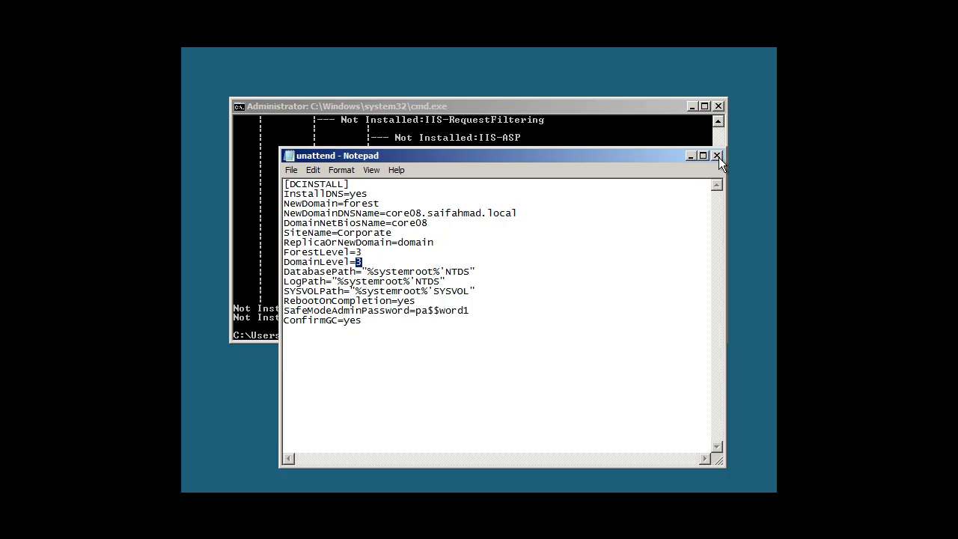
pyautogui.click(716, 157)
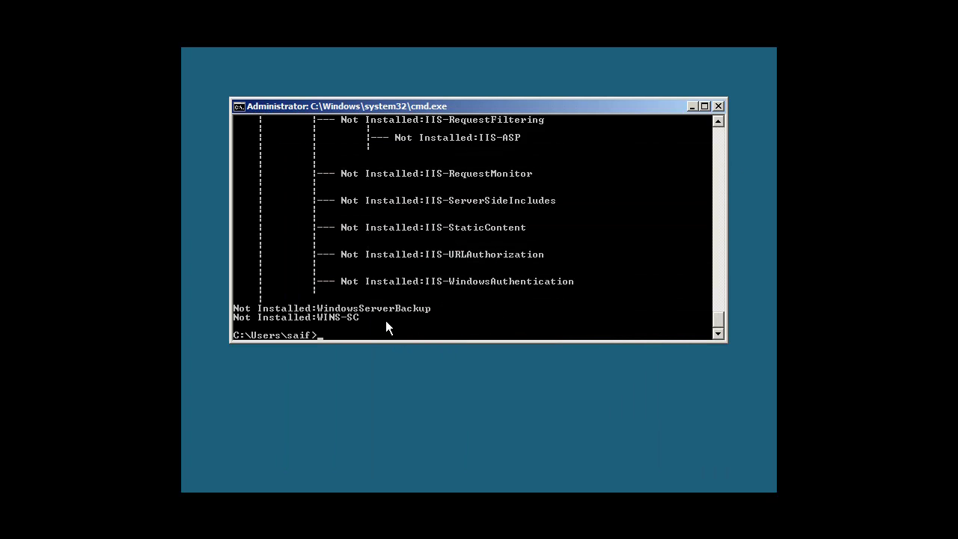
# Run dcpromo.exe /unattend:unattend to promote the server using the answer file.
pyautogui.write('dcprom')
pyautogui.write('o.exe /unattend:unattend')
pyautogui.press('Return')
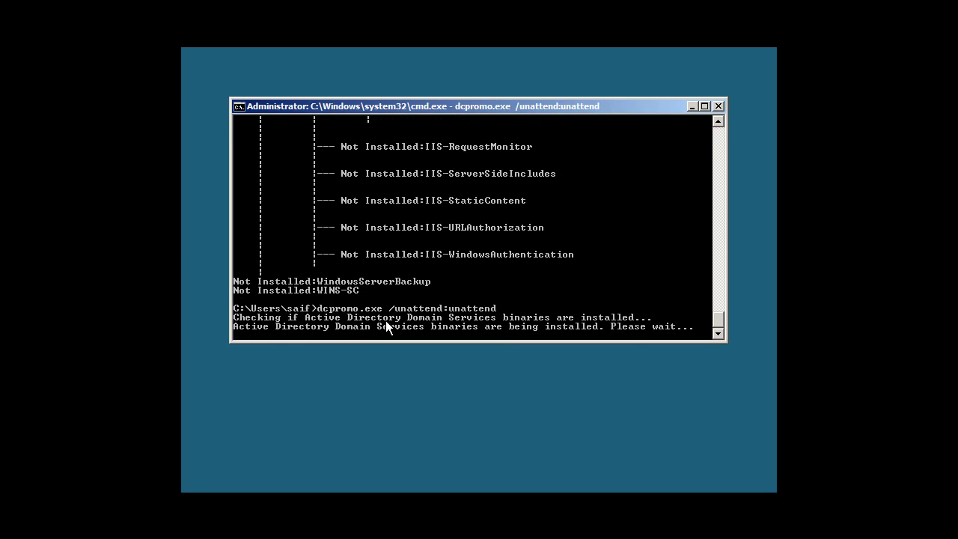